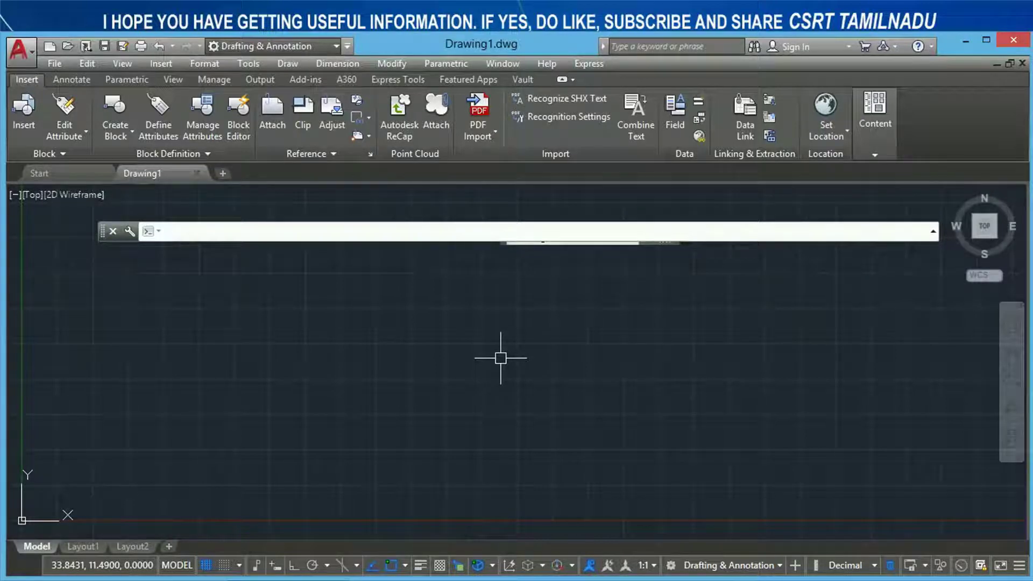
- Make XREF AND DRAW ORDER current via WORKSPACE setCurrent, pasting its name from the ? list
{"action": "type", "text": "wb"}
{"action": "type", "text": "rks"}
{"action": "key", "text": "Return"}
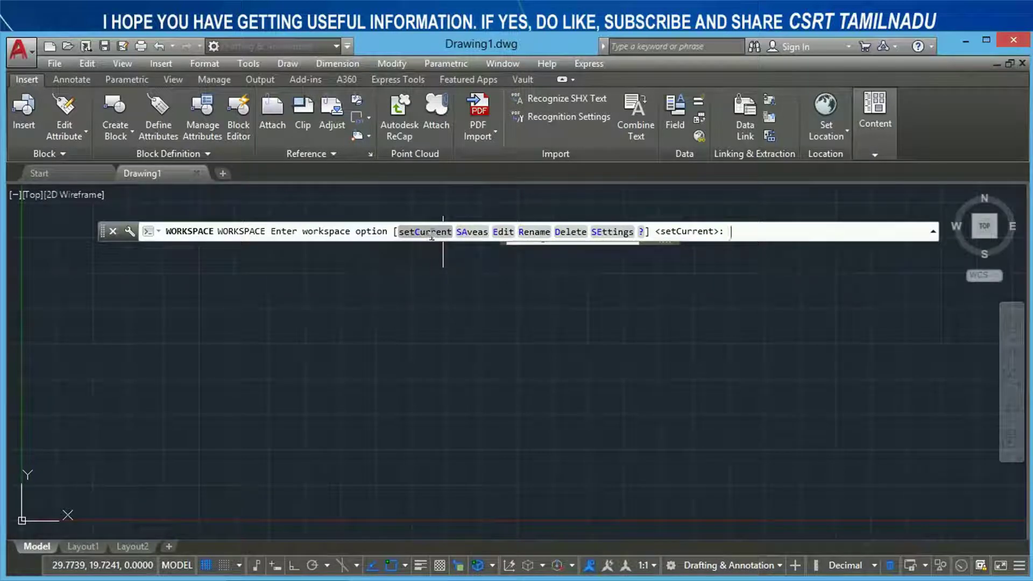
{"action": "left_click", "coordinate": [429, 233]}
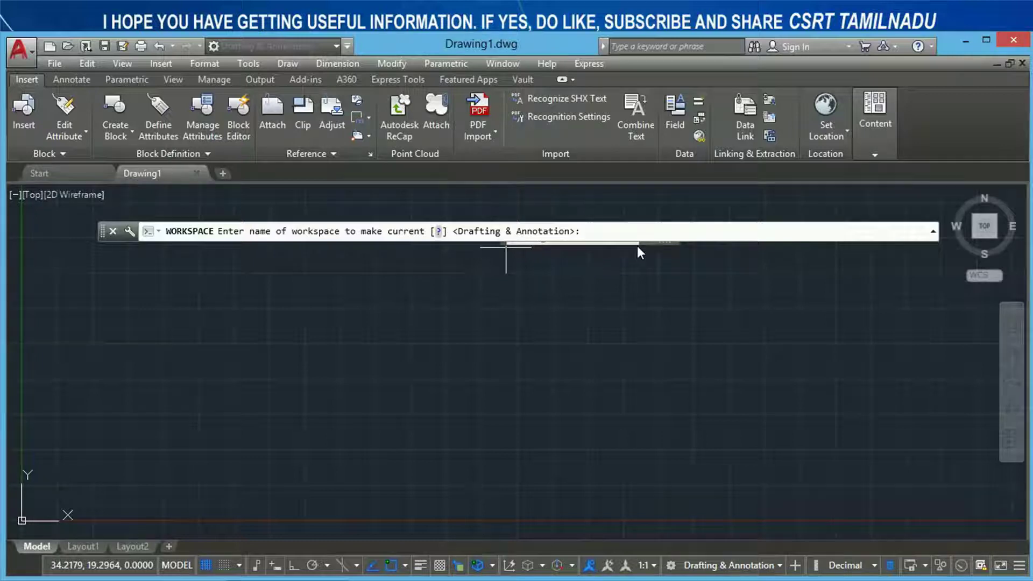
{"action": "left_click", "coordinate": [437, 231]}
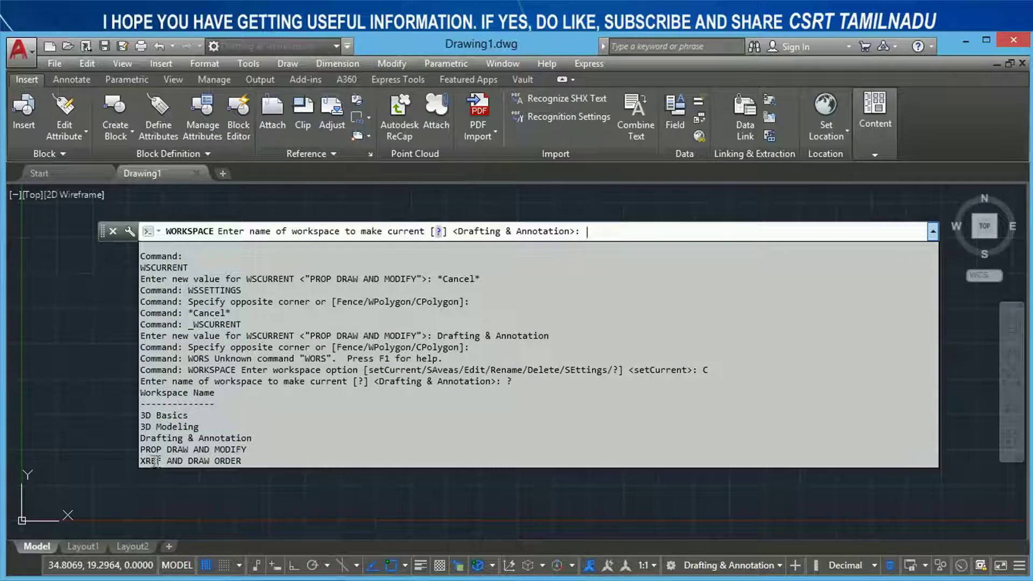
{"action": "left_click_drag", "start_coordinate": [243, 461], "coordinate": [139, 463]}
{"action": "key", "text": "ctrl+c"}
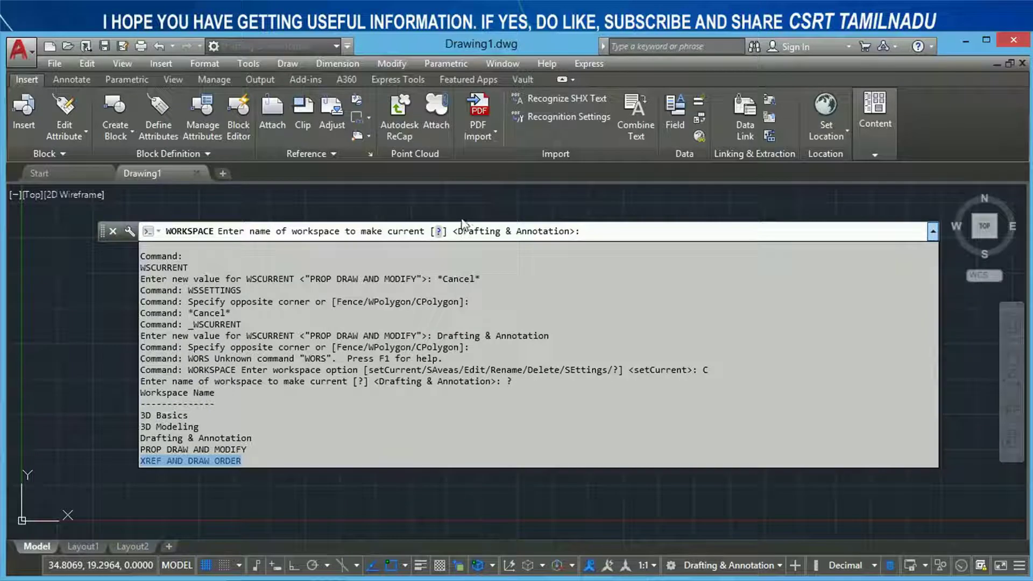
{"action": "left_click", "coordinate": [608, 233]}
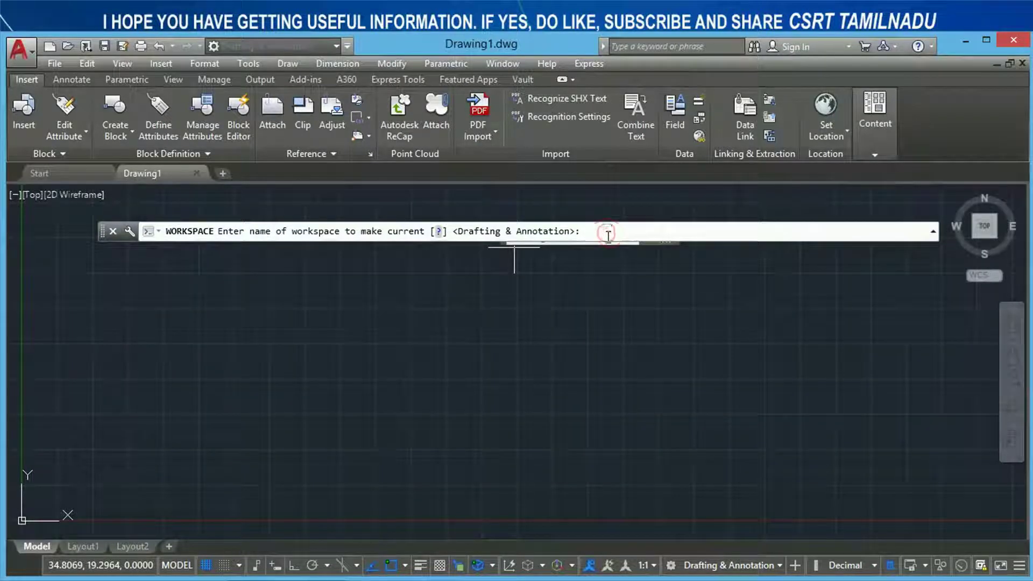
{"action": "key", "text": "ctrl+v"}
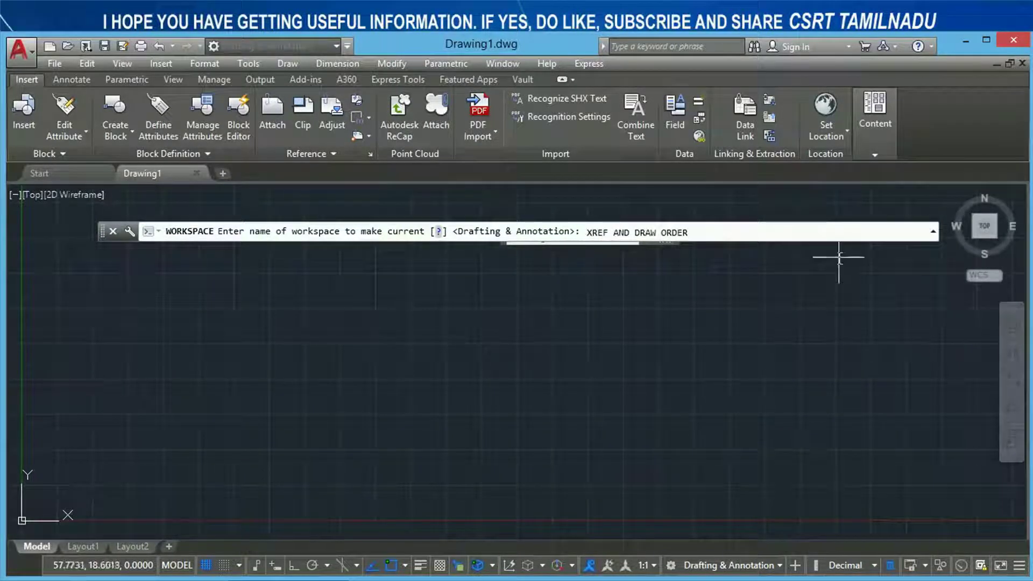
{"action": "key", "text": "Return"}
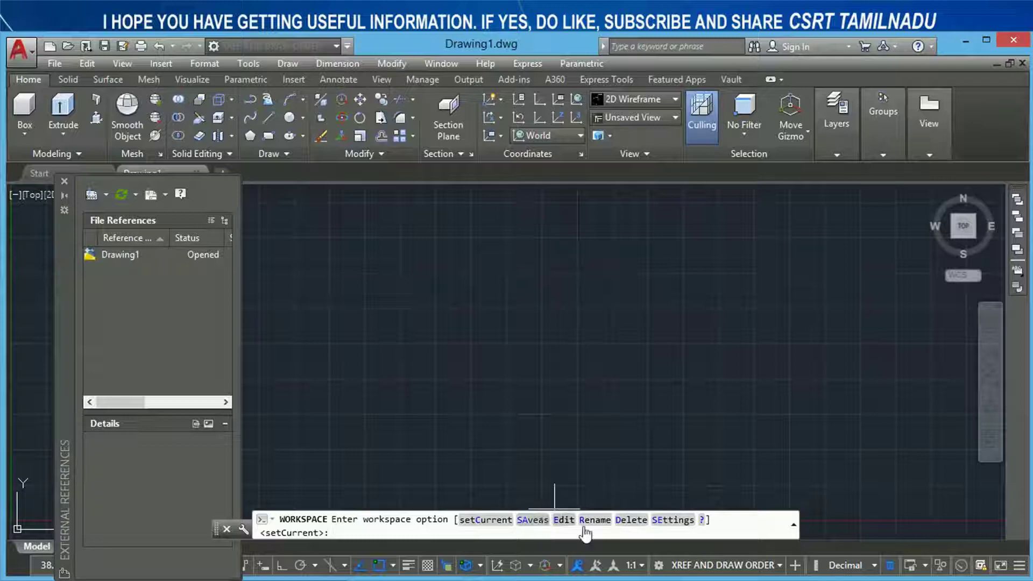
- Save the current workspace under the new name AUTOCAD with WORKSPACE SAveas
{"action": "left_click", "coordinate": [778, 565]}
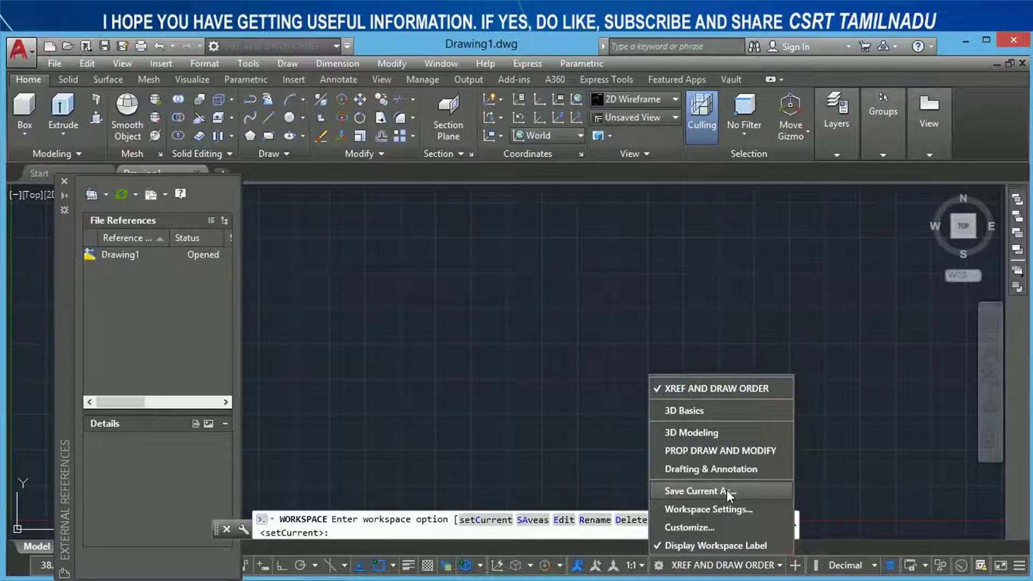
{"action": "left_click", "coordinate": [548, 445]}
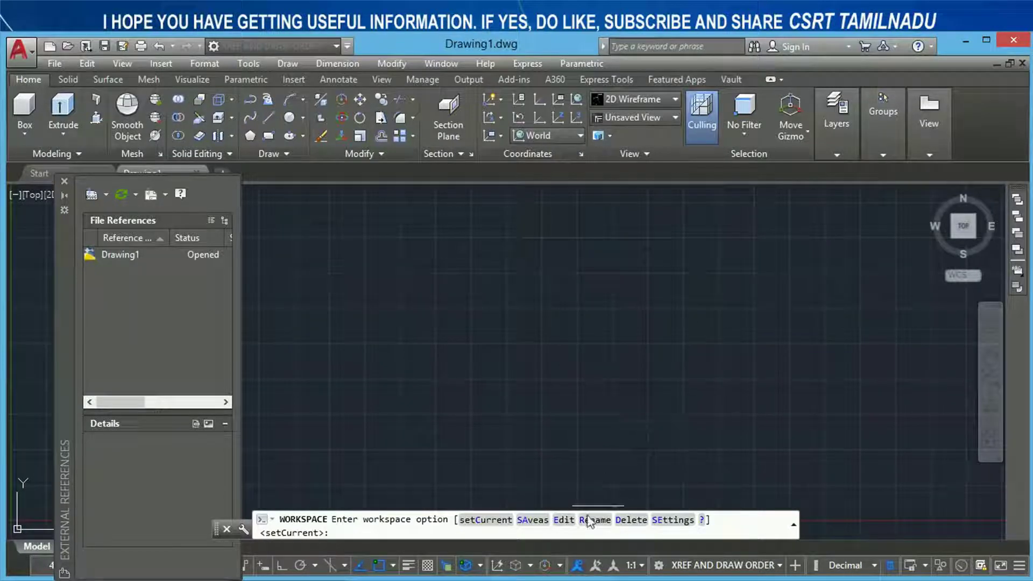
{"action": "left_click", "coordinate": [545, 525]}
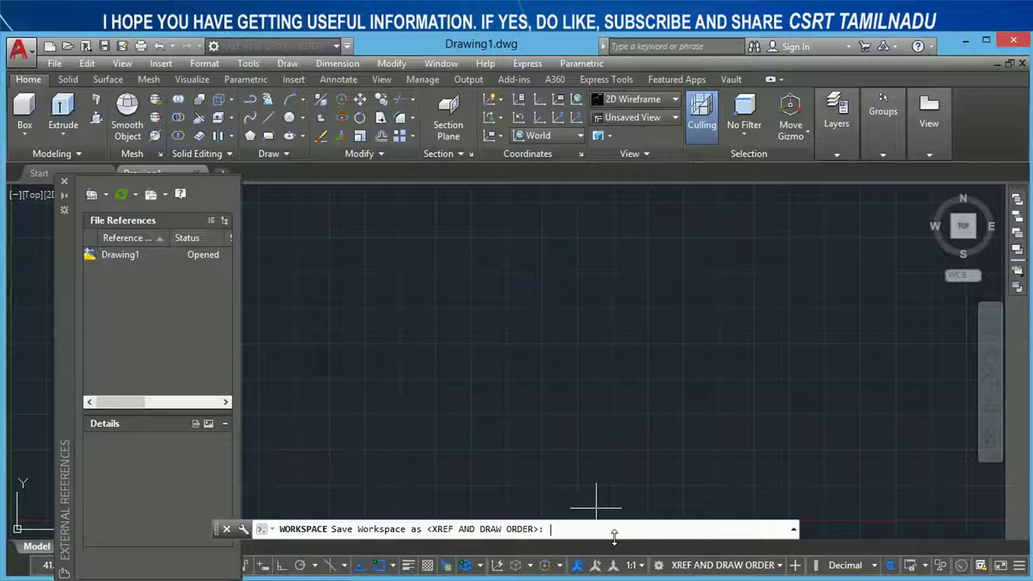
{"action": "type", "text": "AUTOC"}
{"action": "type", "text": "AD"}
{"action": "key", "text": "Return"}
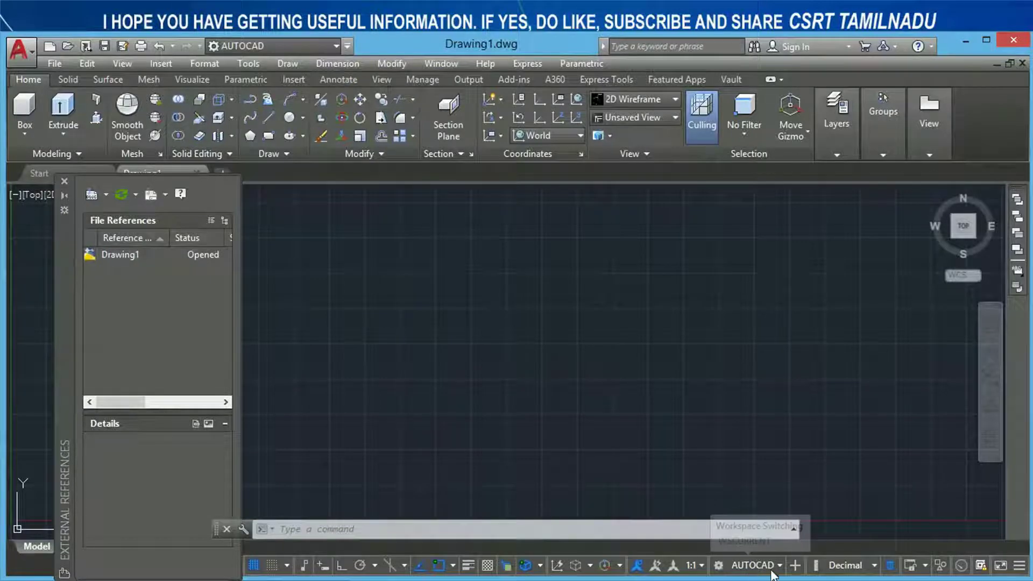
- Confirm AUTOCAD is active in the status-bar workspace list and rerun WORKSPACE
{"action": "left_click", "coordinate": [779, 565]}
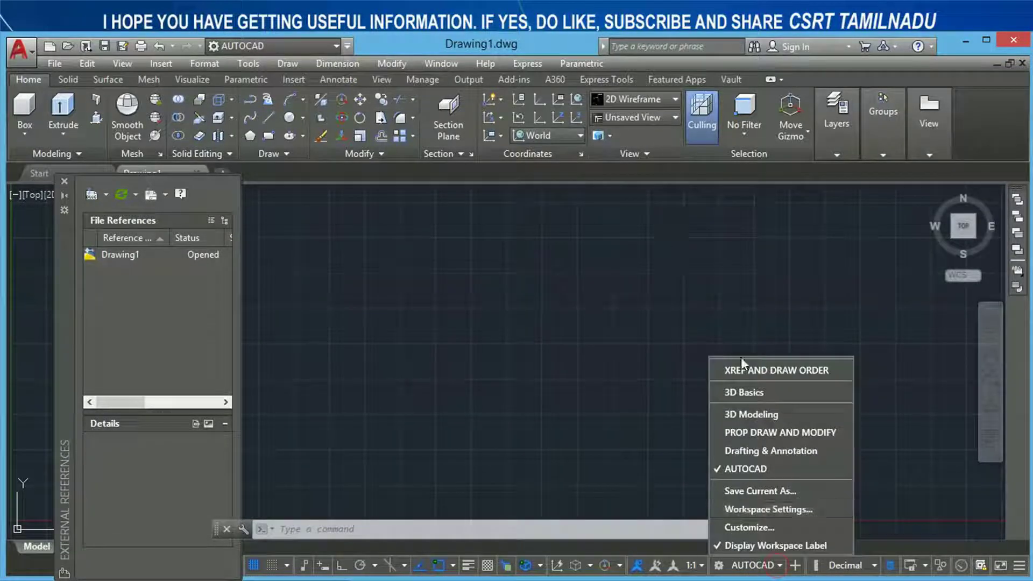
{"action": "left_click", "coordinate": [538, 434]}
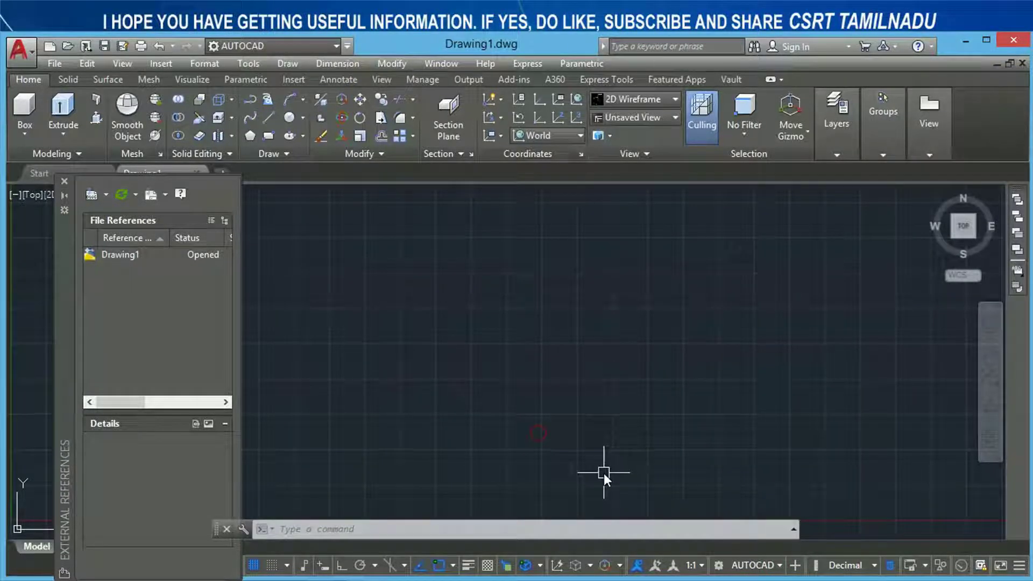
{"action": "type", "text": "workspace"}
{"action": "key", "text": "Return"}
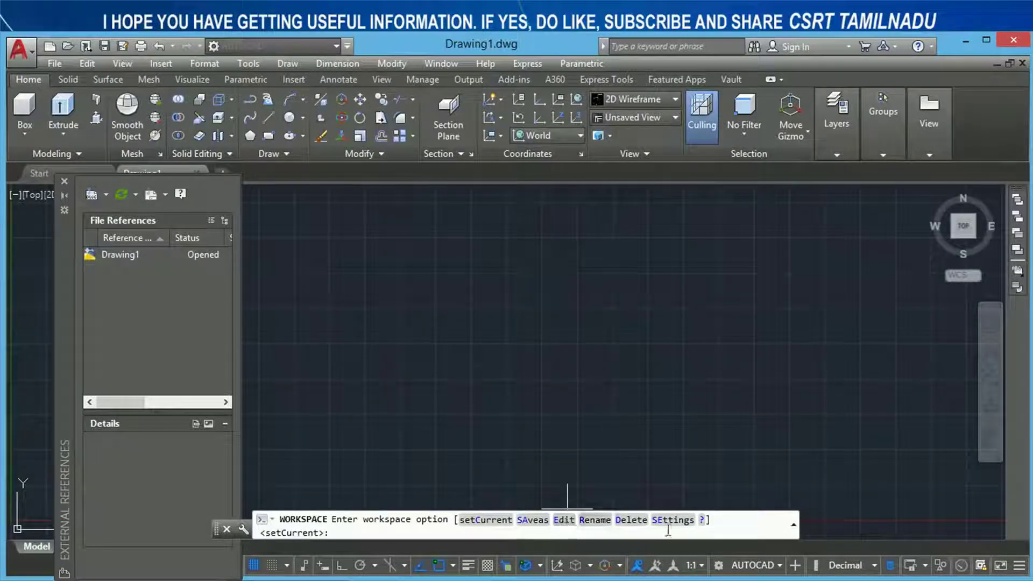
{"action": "left_click", "coordinate": [780, 566]}
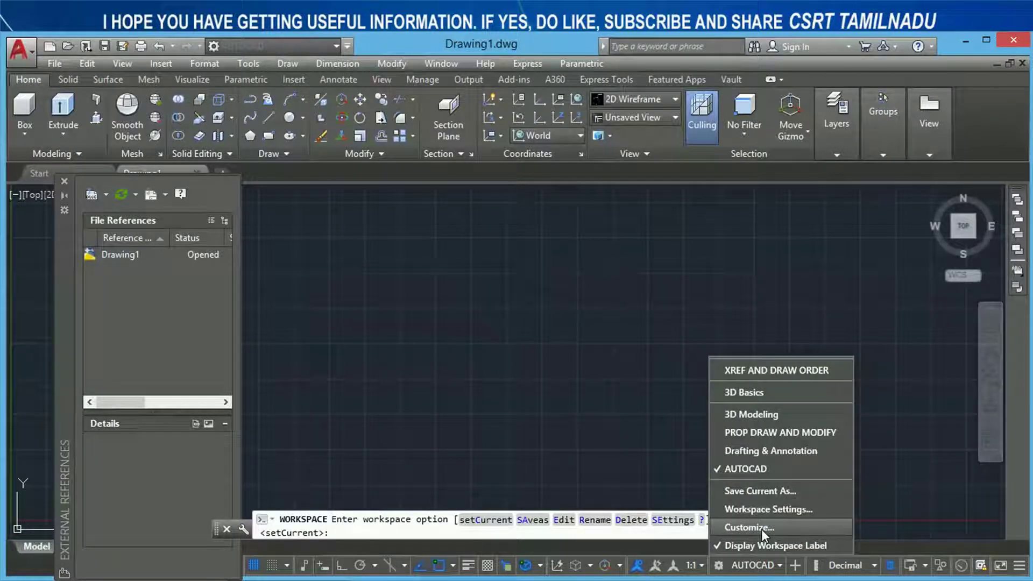
{"action": "left_click", "coordinate": [561, 526]}
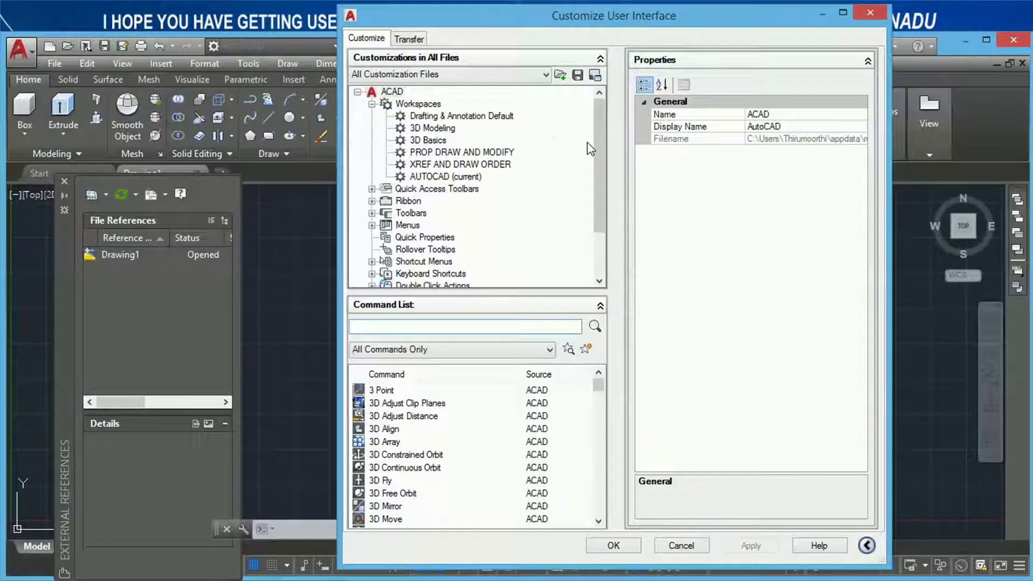
{"action": "left_click", "coordinate": [449, 129]}
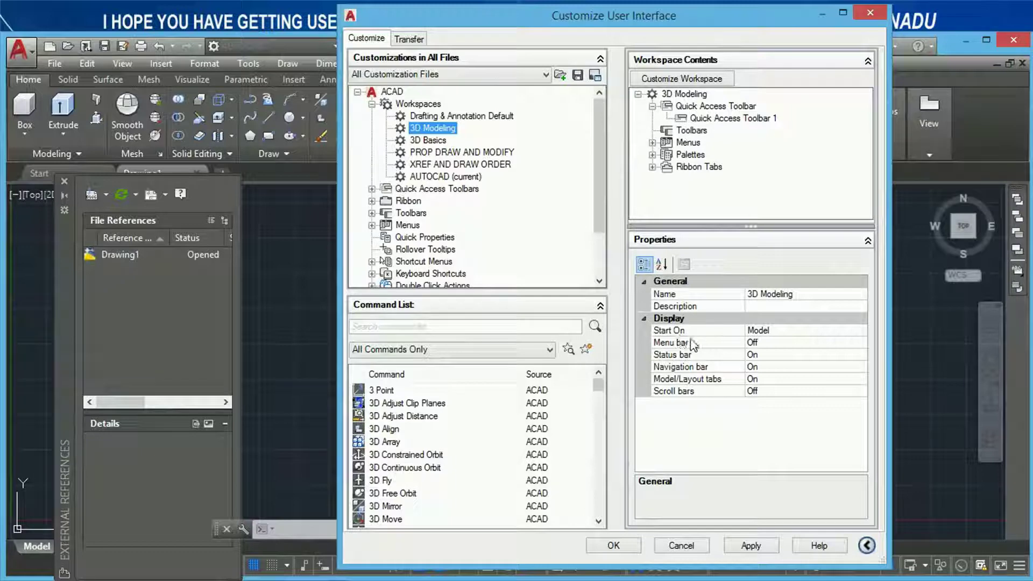
{"action": "left_click", "coordinate": [682, 546]}
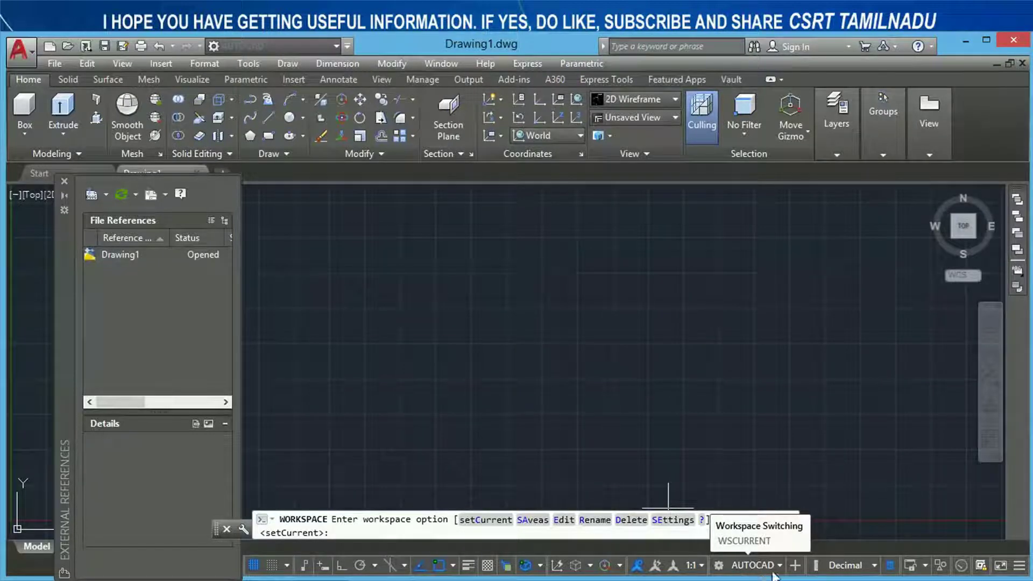
- Rename the AUTOCAD workspace to CAD, then check the status-bar workspace list
{"action": "left_click", "coordinate": [593, 519]}
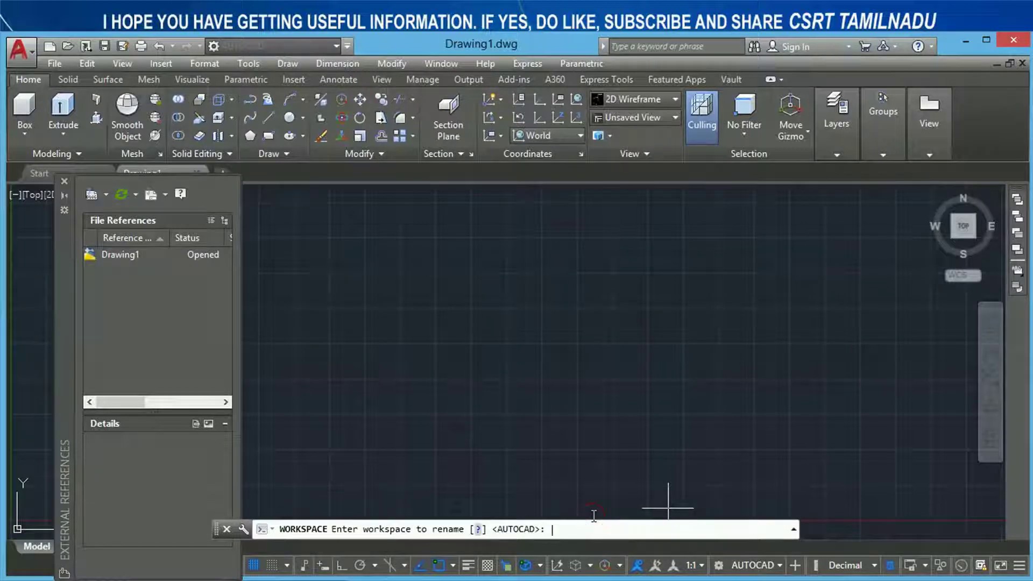
{"action": "left_click", "coordinate": [779, 569]}
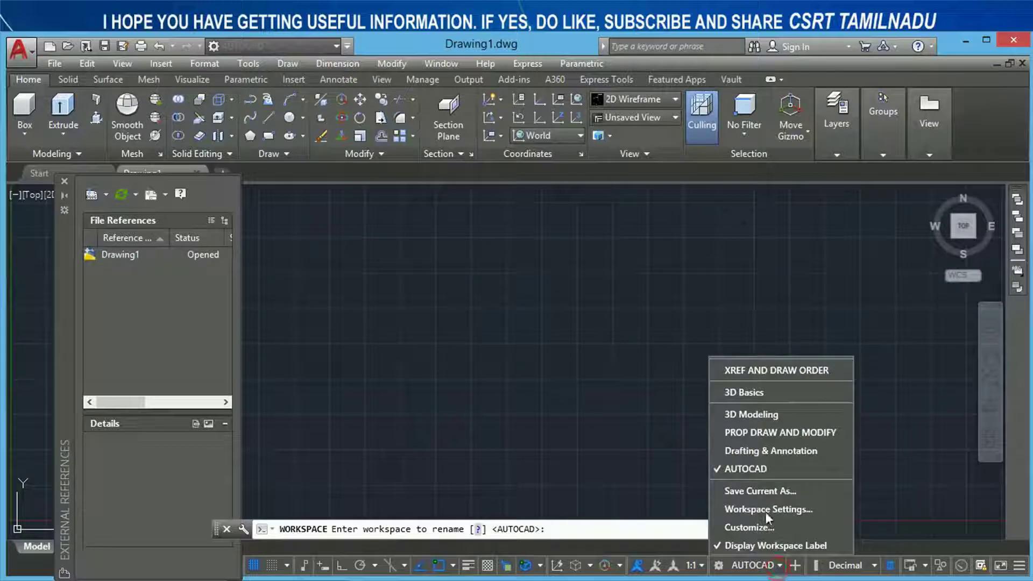
{"action": "left_click", "coordinate": [604, 522]}
{"action": "left_click", "coordinate": [613, 533]}
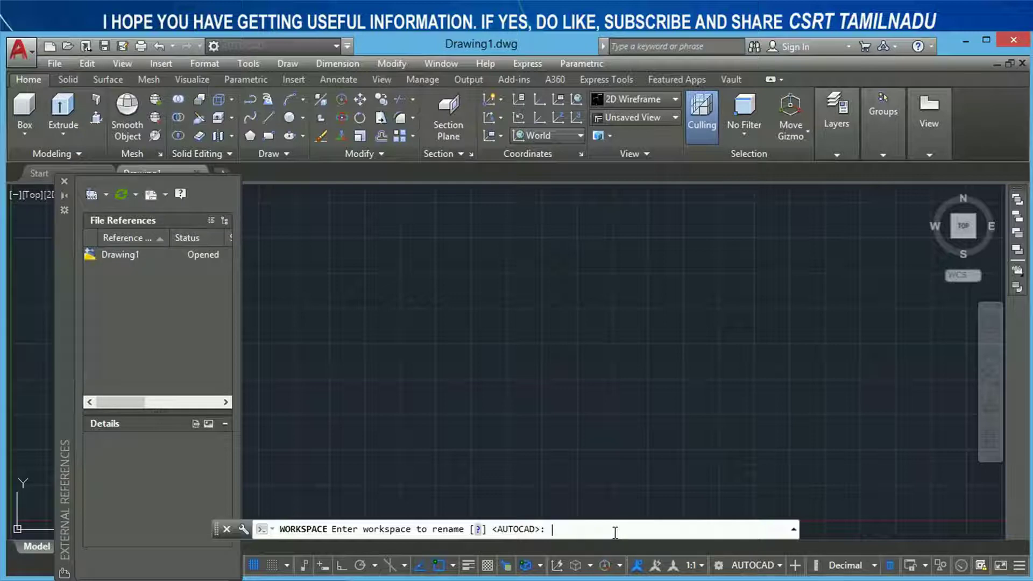
{"action": "type", "text": "AUTOCAD"}
{"action": "key", "text": "Return"}
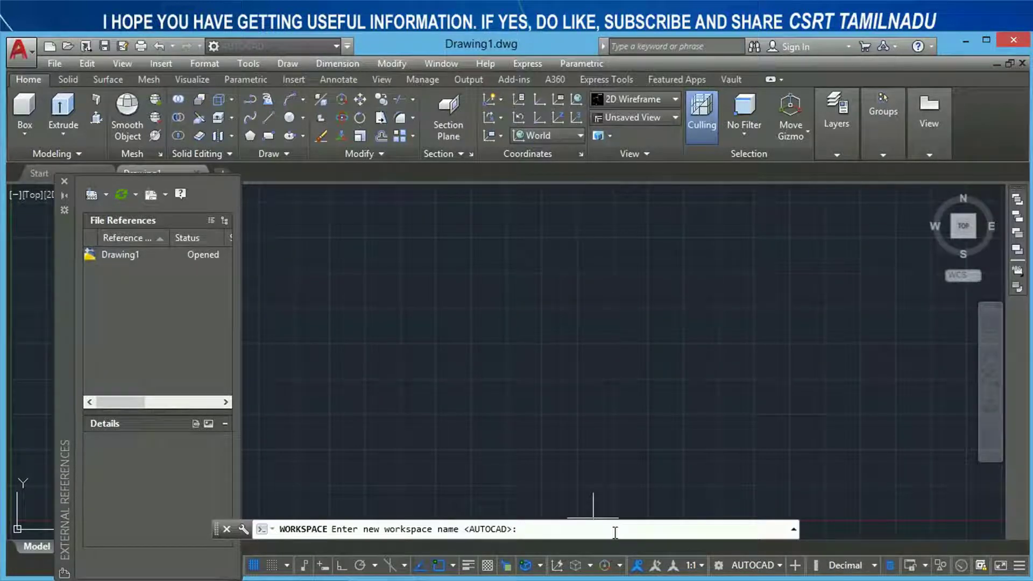
{"action": "type", "text": "csr"}
{"action": "key", "text": "Return"}
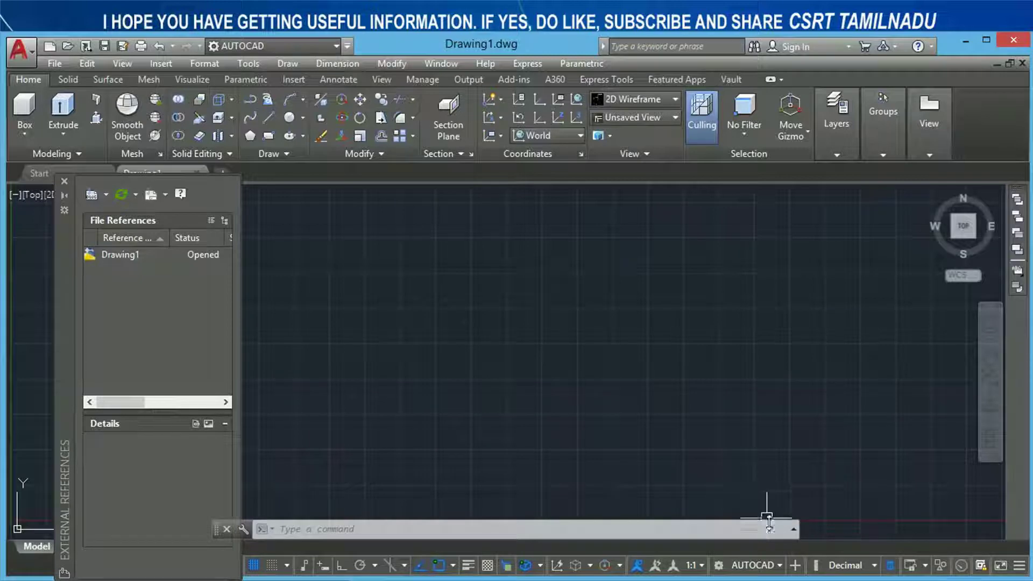
{"action": "left_click", "coordinate": [778, 565]}
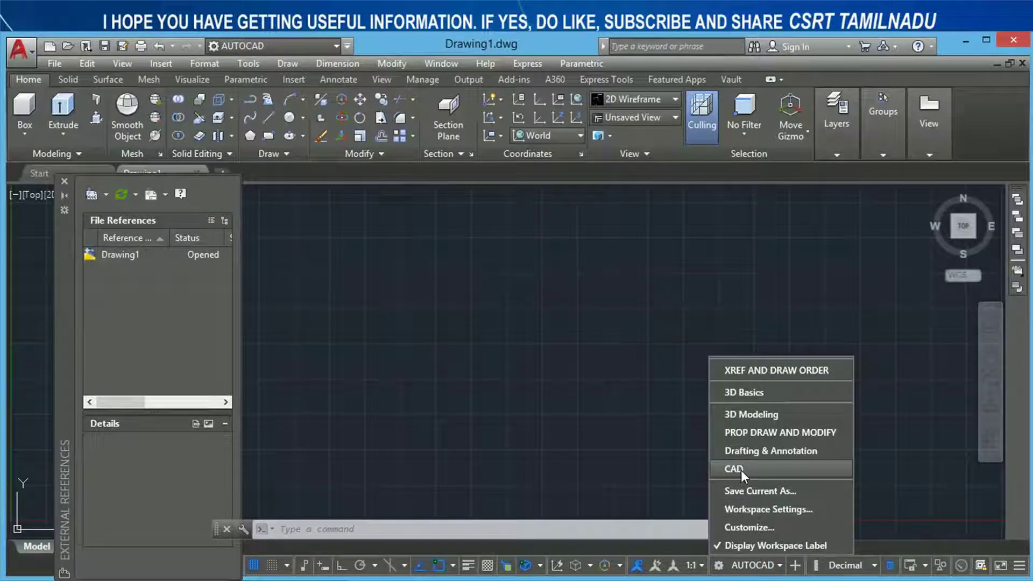
{"action": "left_click", "coordinate": [882, 455]}
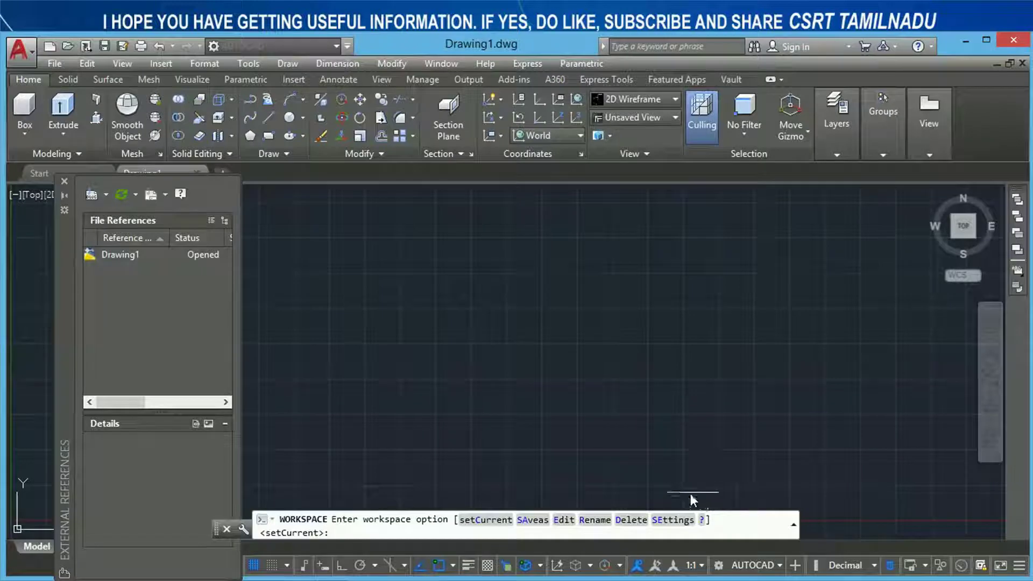
- Delete PROP DRAW AND MODIFY, pasting its name from the ? list and confirming with Y
{"action": "left_click", "coordinate": [633, 521]}
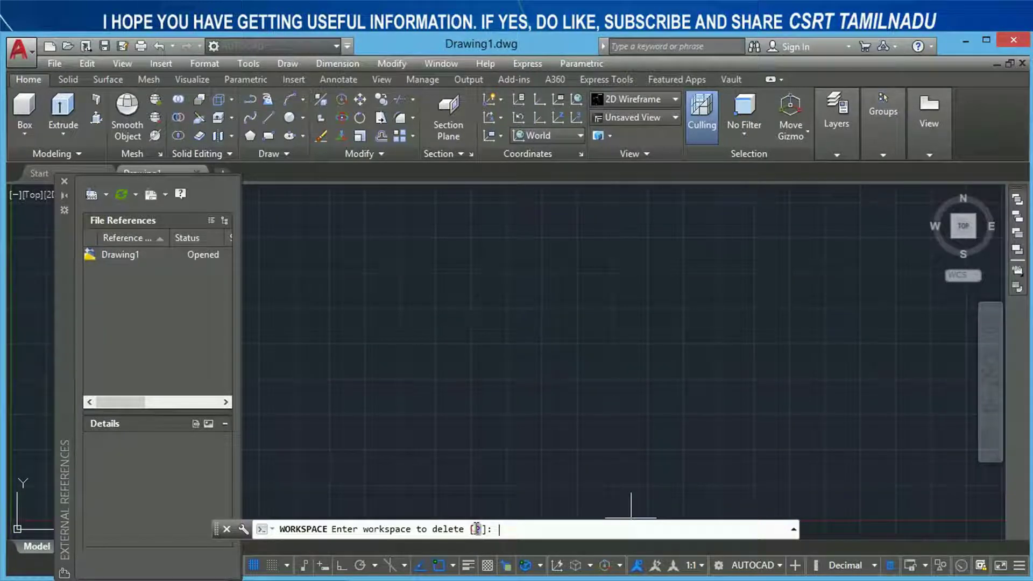
{"action": "left_click", "coordinate": [477, 529]}
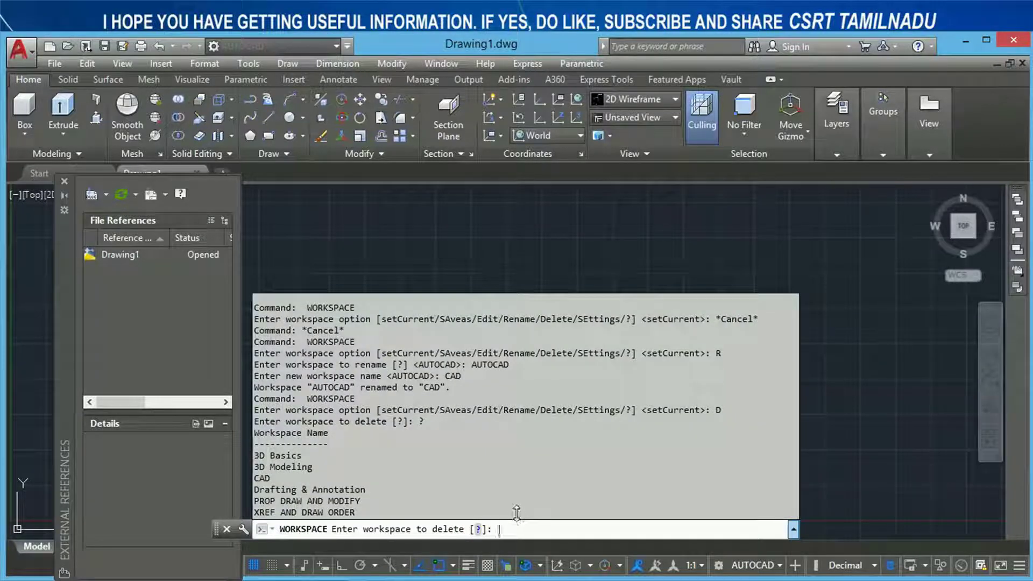
{"action": "type", "text": "?"}
{"action": "key", "text": "Return"}
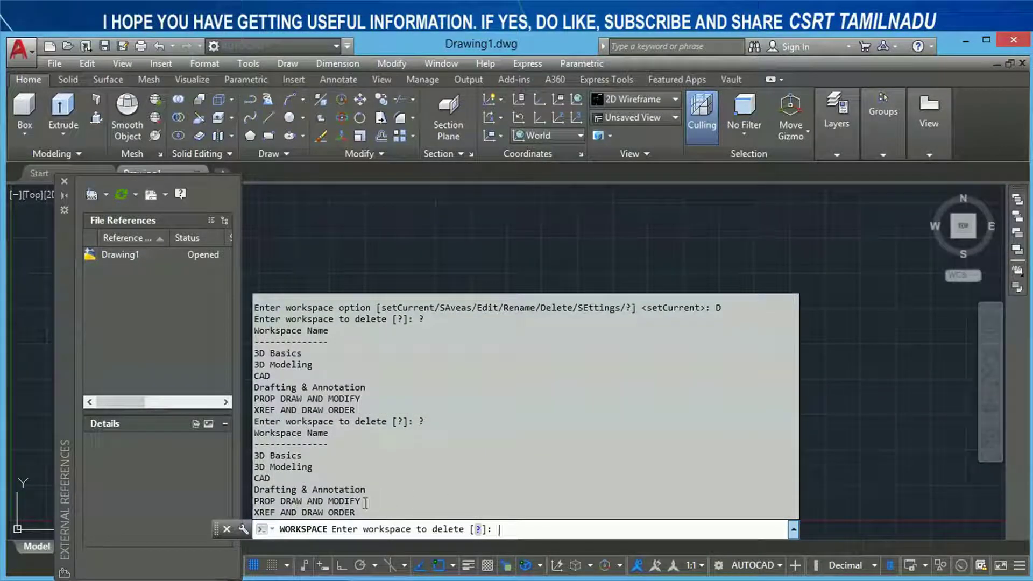
{"action": "left_click_drag", "start_coordinate": [362, 501], "coordinate": [255, 501]}
{"action": "key", "text": "ctrl+c"}
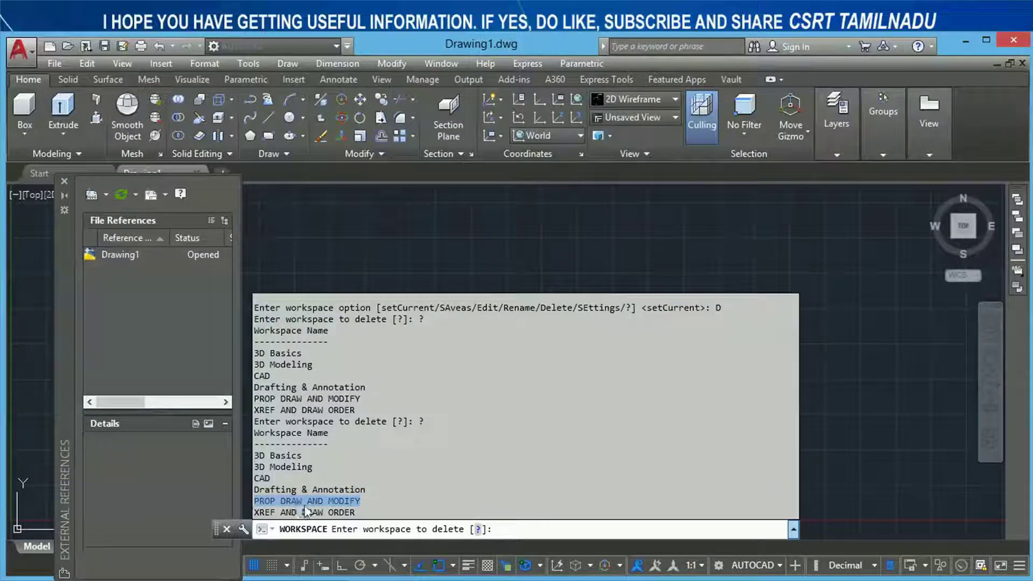
{"action": "left_click", "coordinate": [525, 529]}
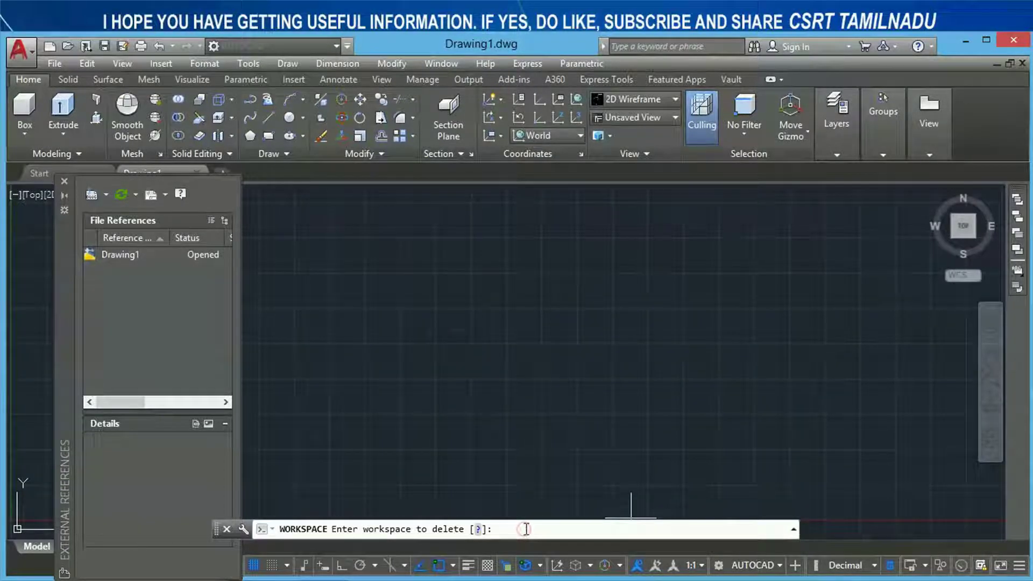
{"action": "key", "text": "ctrl+v"}
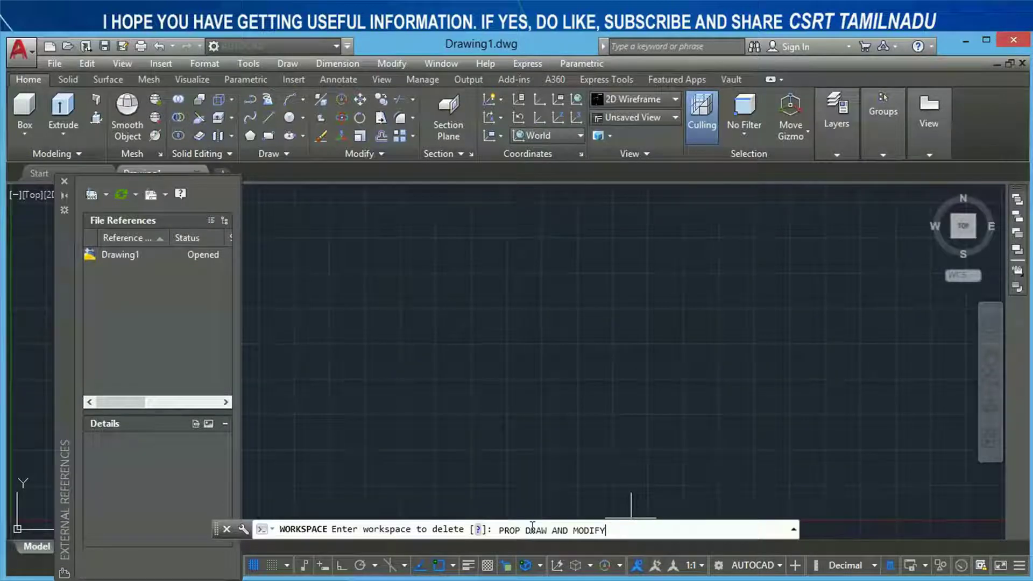
{"action": "key", "text": "Return"}
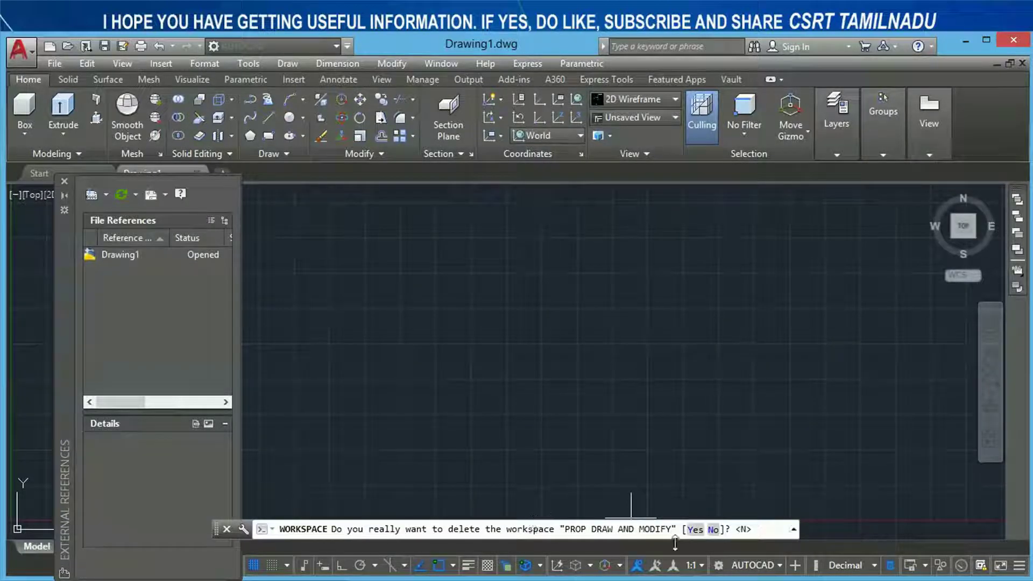
{"action": "type", "text": "y"}
{"action": "key", "text": "Return"}
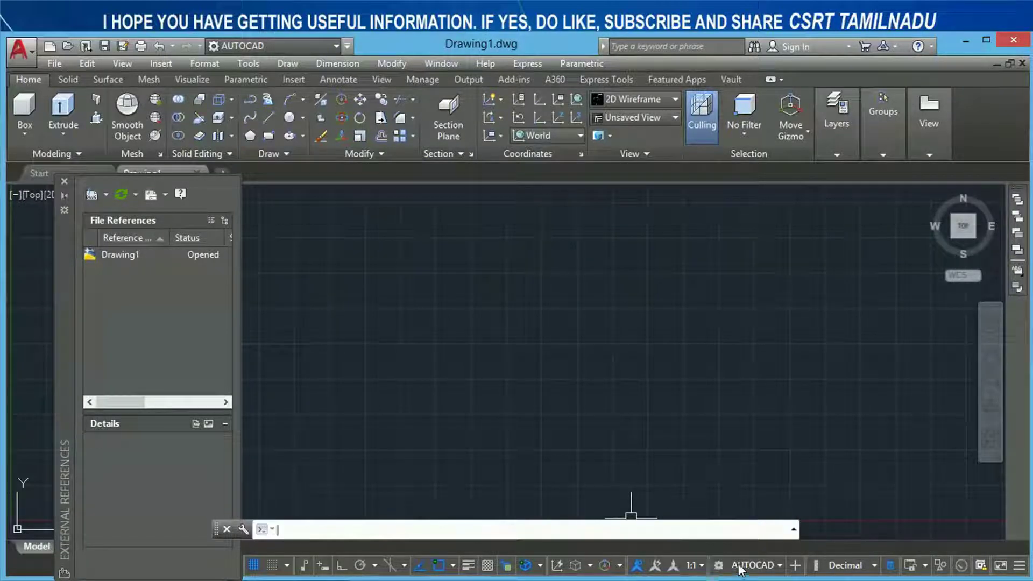
{"action": "left_click", "coordinate": [780, 565]}
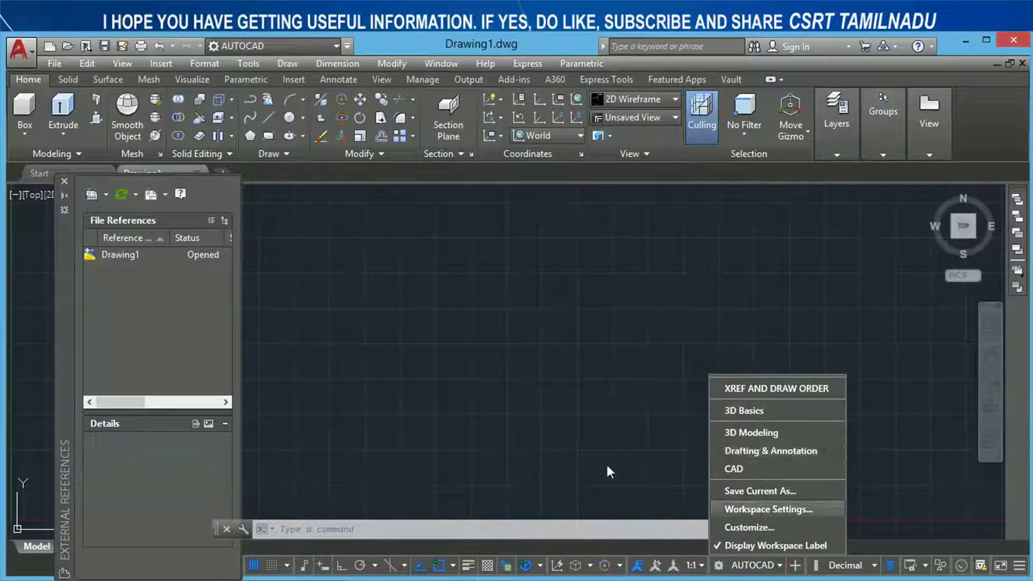
{"action": "left_click", "coordinate": [583, 446]}
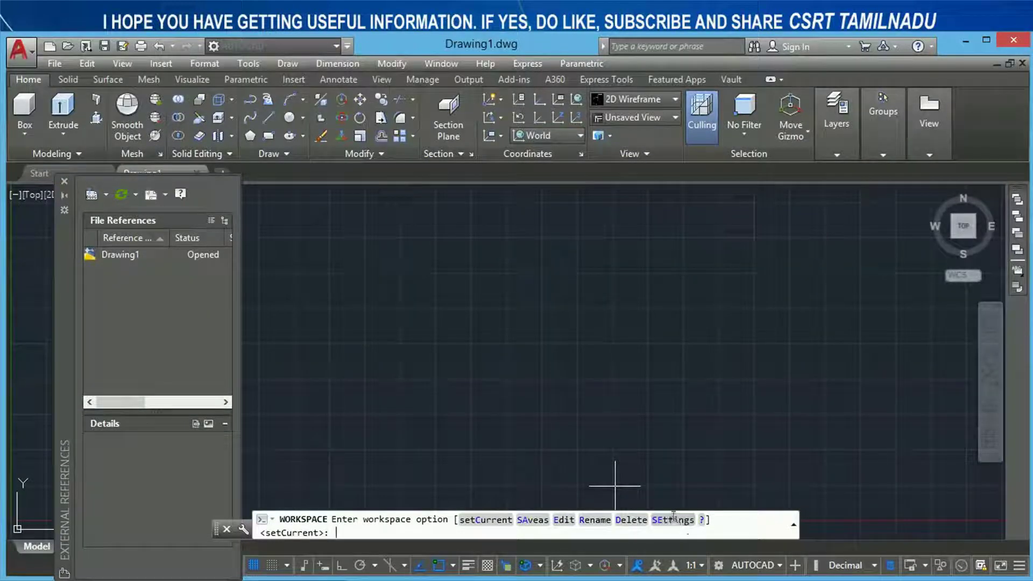
{"action": "left_click", "coordinate": [674, 520]}
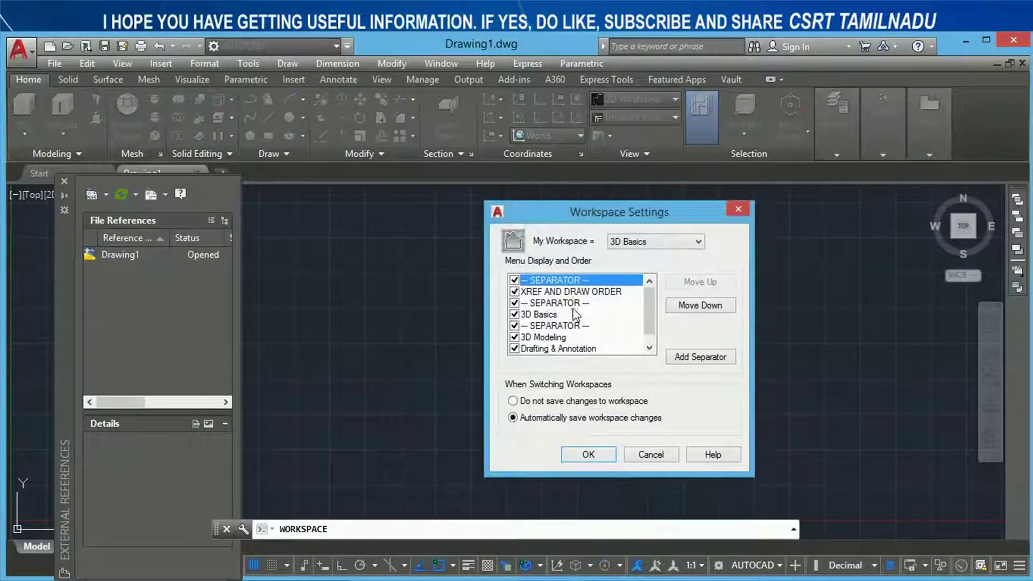
{"action": "left_click", "coordinate": [636, 459]}
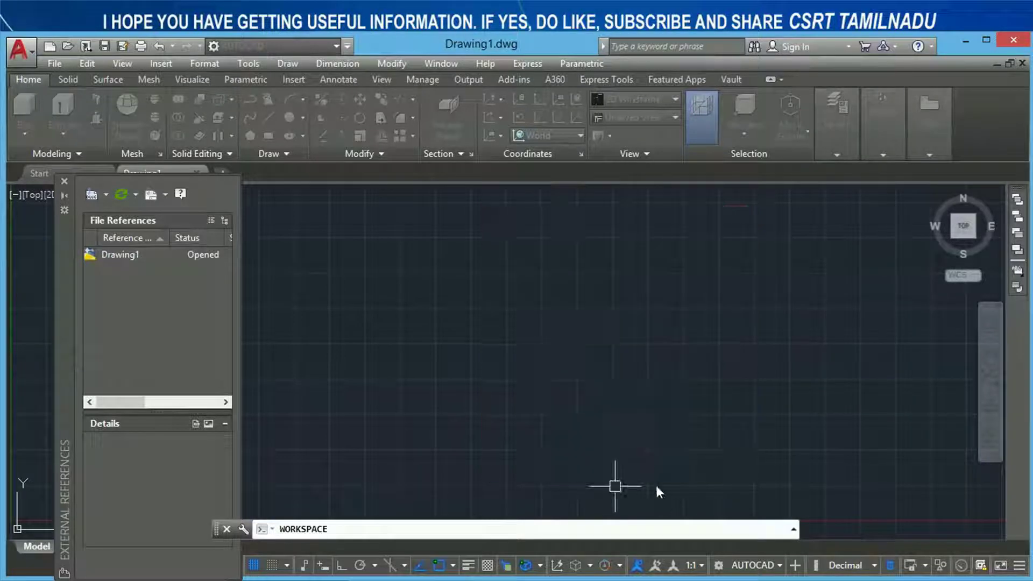